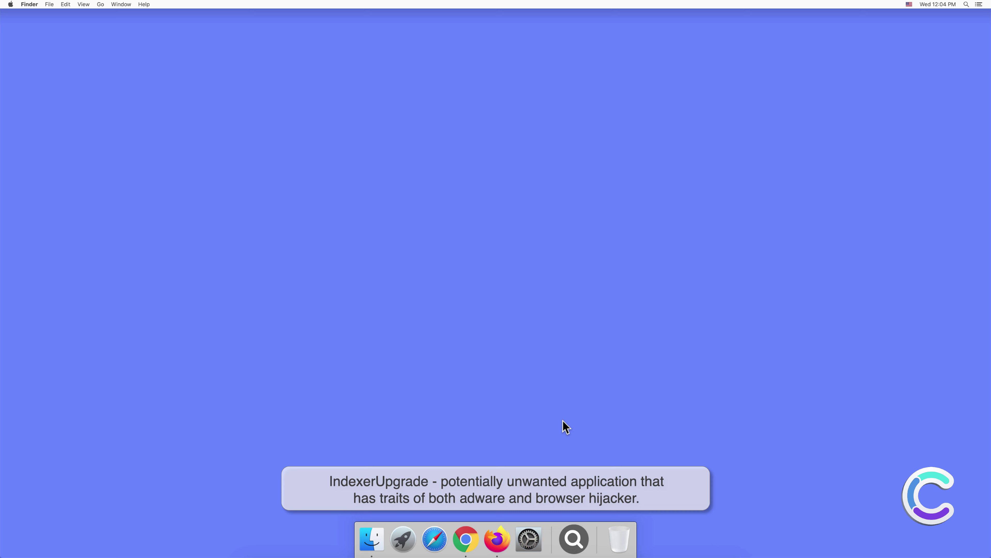
Check Finder's Applications folder for IndexerUpgrade, then close the window.
{"action": "left_click", "coordinate": [373, 538]}
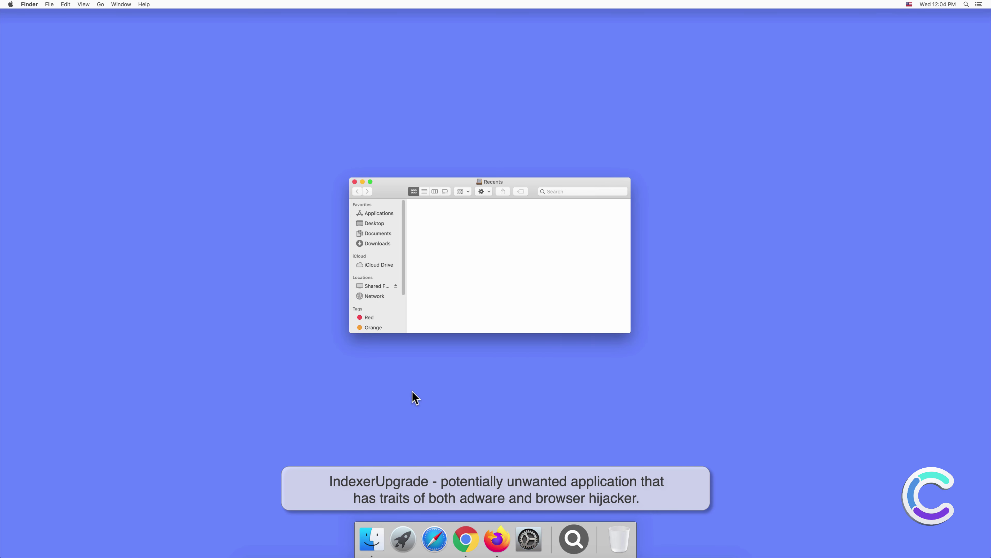
{"action": "left_click", "coordinate": [385, 216]}
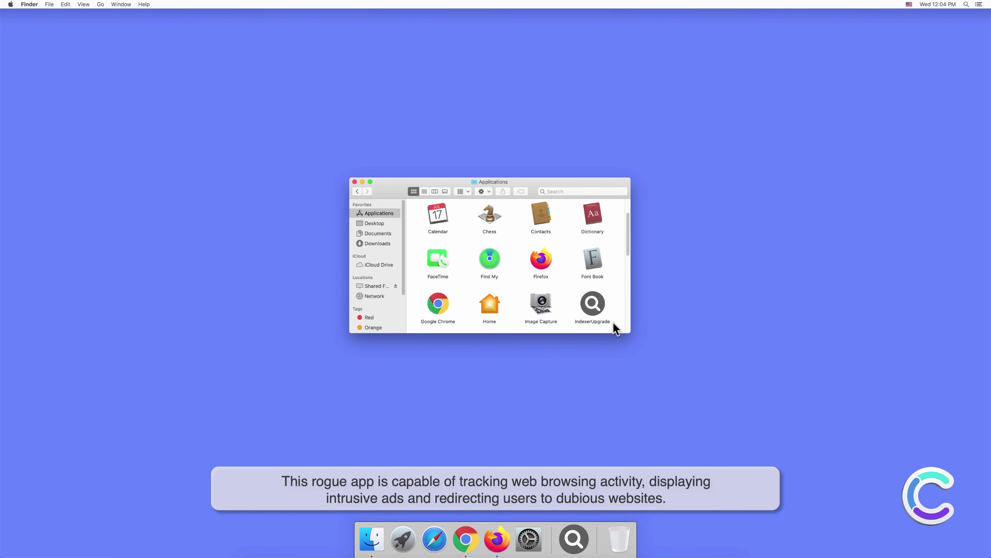
{"action": "left_click", "coordinate": [355, 182]}
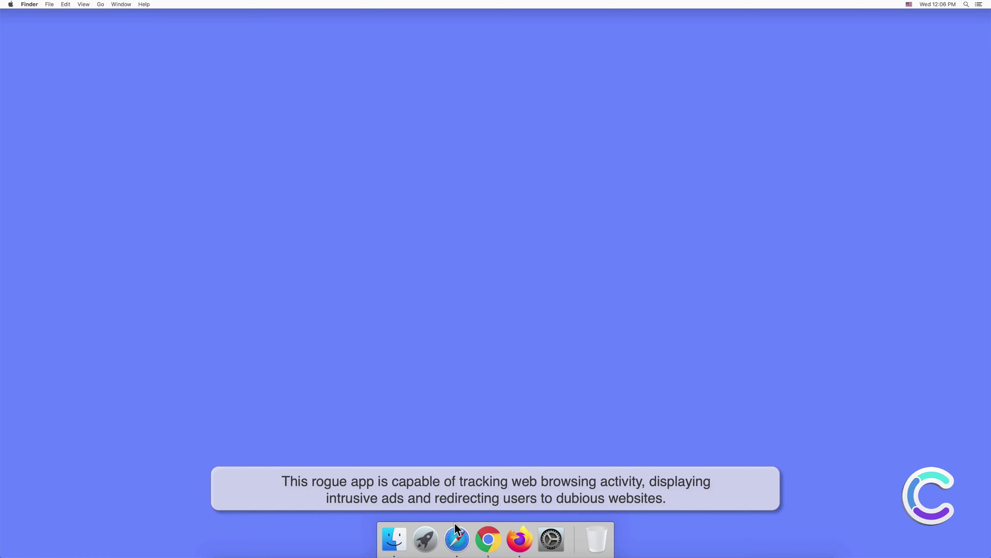
Launch Safari and view its Extensions preferences showing IndexerUpgrade 1.0.
{"action": "left_click", "coordinate": [457, 538]}
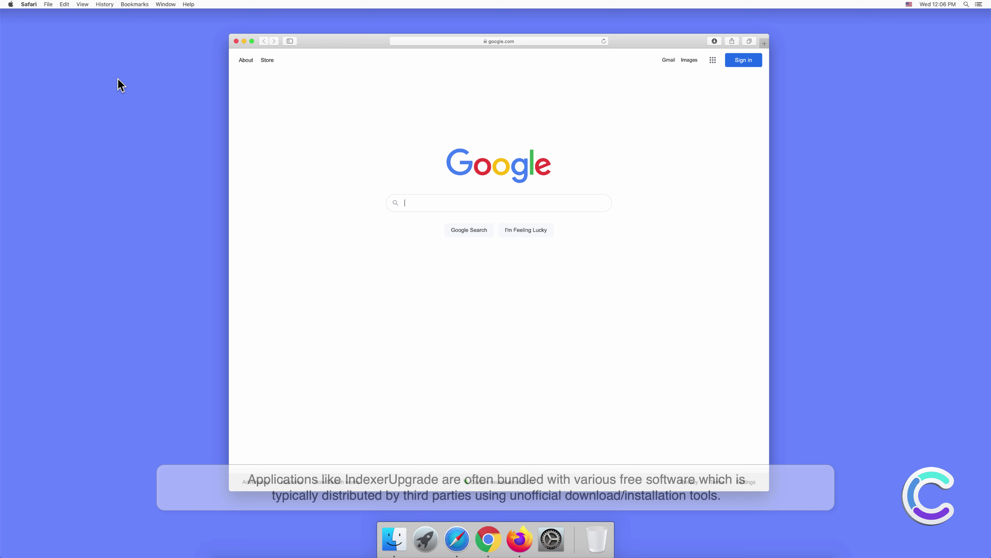
{"action": "left_click", "coordinate": [30, 4]}
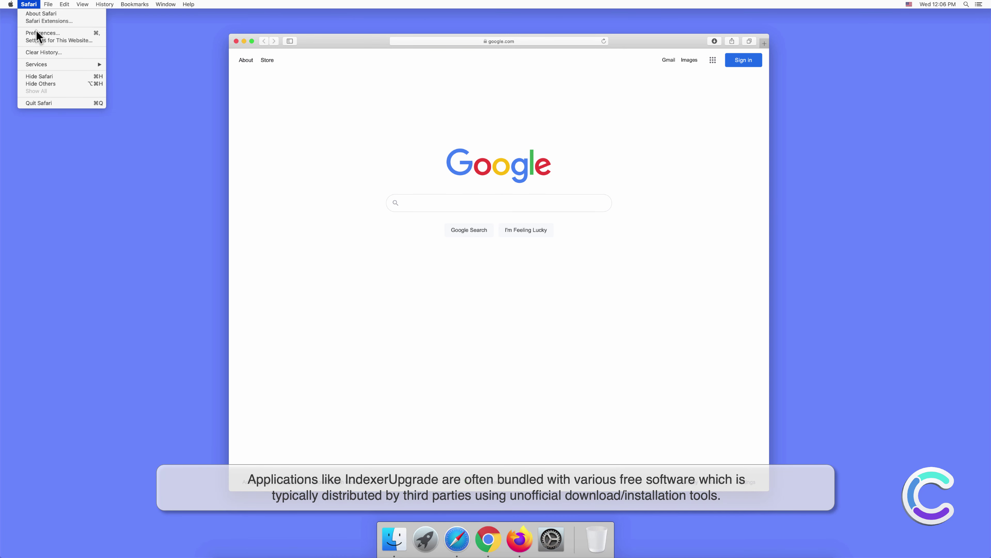
{"action": "left_click", "coordinate": [38, 33]}
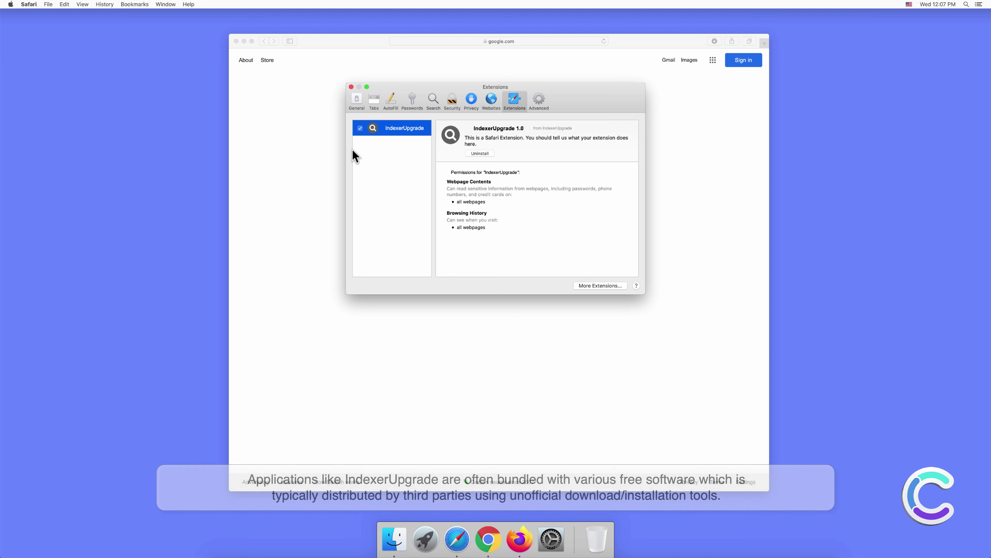
Close Preferences and search 'search engine test' from the address bar.
{"action": "left_click", "coordinate": [351, 87]}
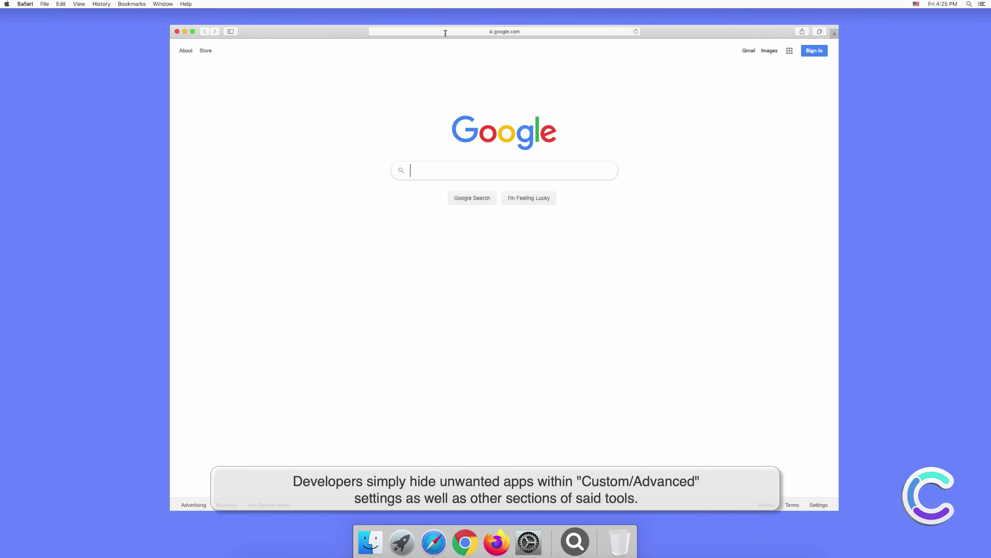
{"action": "left_click", "coordinate": [446, 32]}
{"action": "type", "text": "search e"}
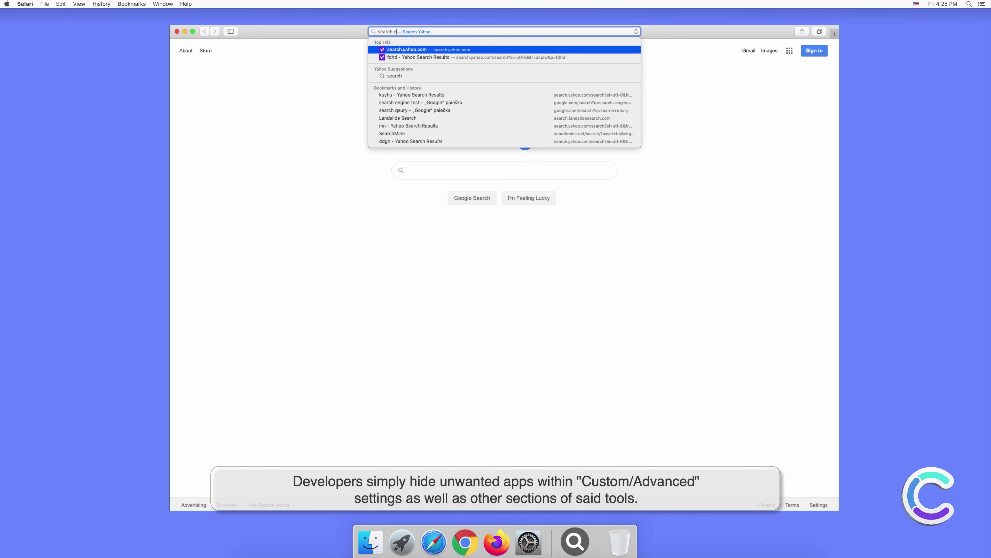
{"action": "type", "text": "ngine test"}
{"action": "key", "text": "Return"}
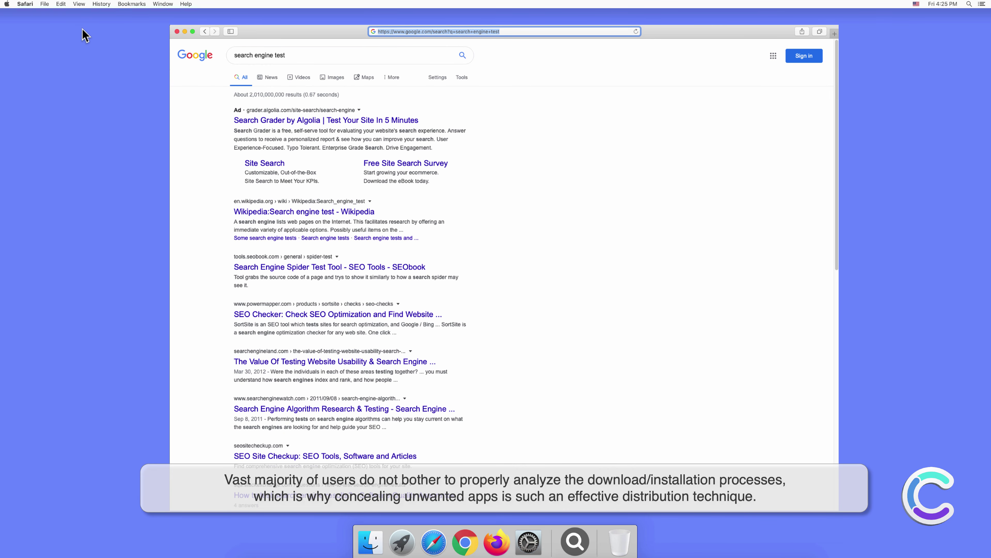
Set Yahoo as Safari's search engine in Preferences.
{"action": "left_click", "coordinate": [25, 5]}
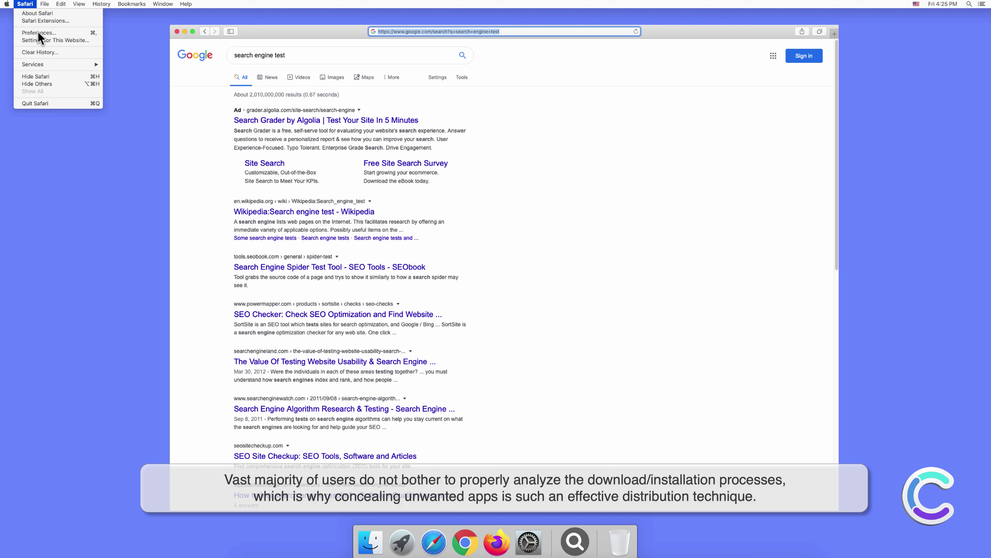
{"action": "left_click", "coordinate": [51, 41]}
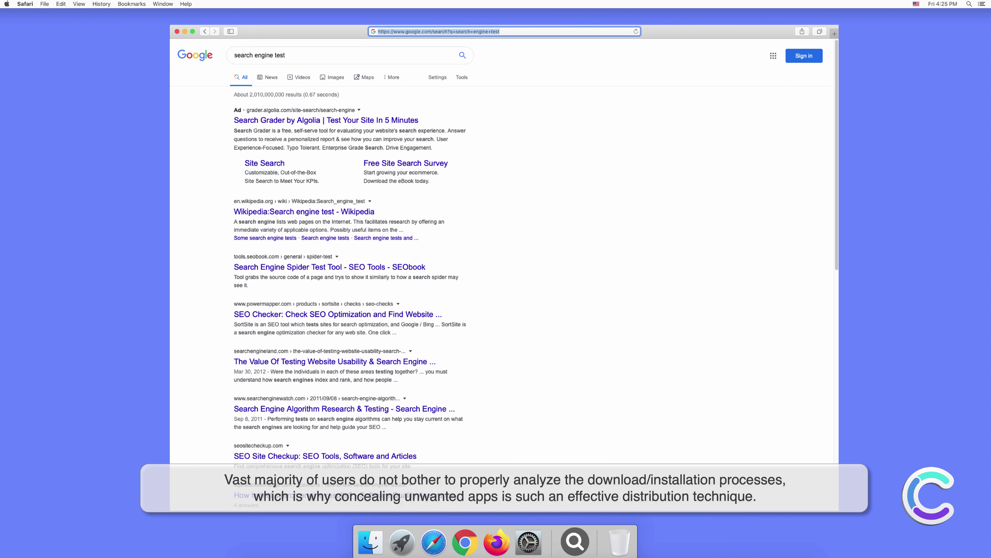
{"action": "left_click", "coordinate": [606, 198]}
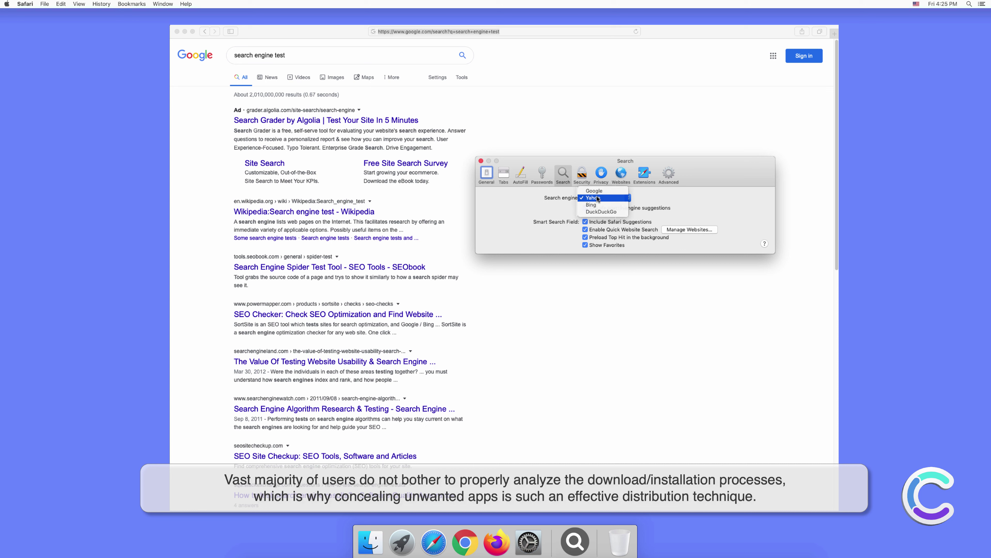
{"action": "left_click", "coordinate": [597, 198]}
{"action": "left_click", "coordinate": [482, 160]}
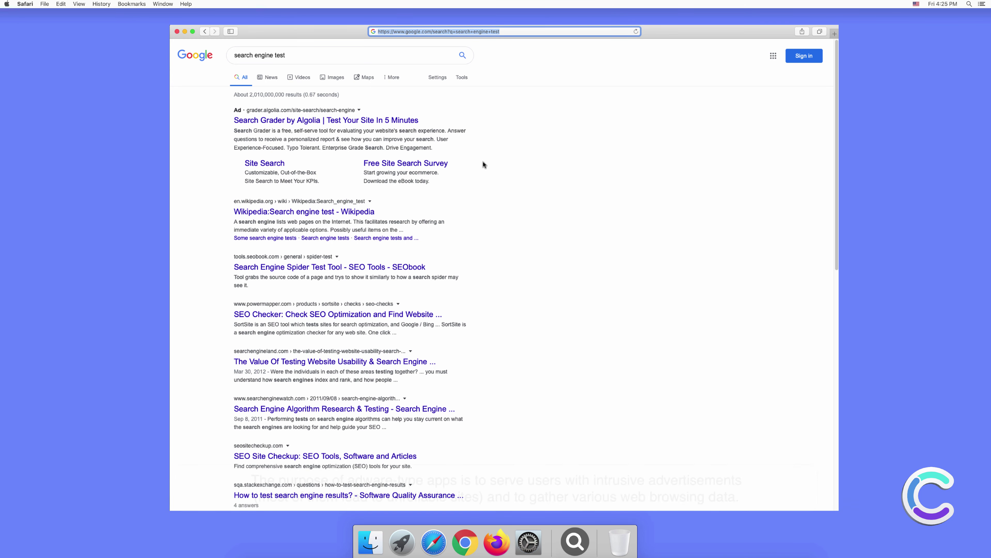
Search 'testing search engine' in a new tab, getting Google results, then quit Safari.
{"action": "left_click", "coordinate": [834, 31]}
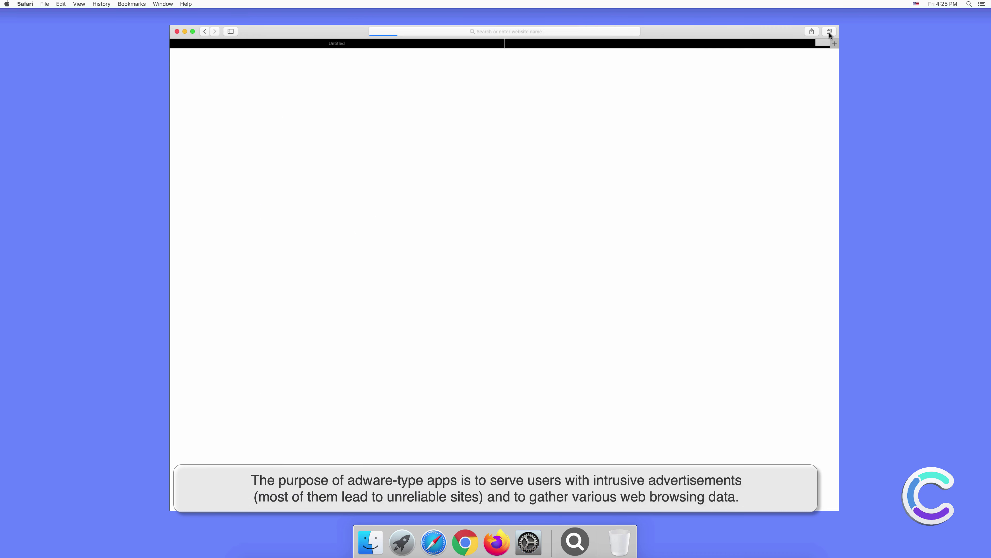
{"action": "left_click", "coordinate": [555, 31]}
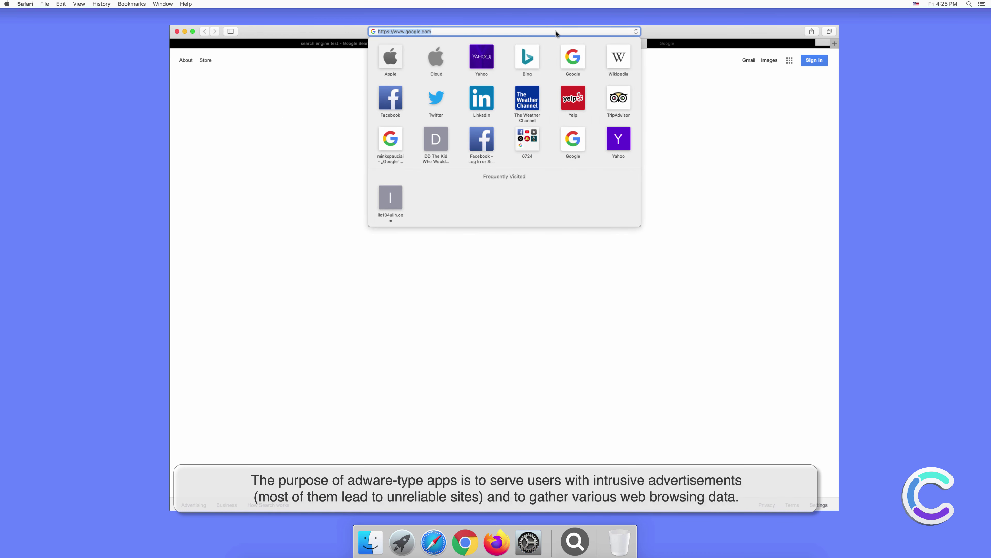
{"action": "type", "text": "testing"}
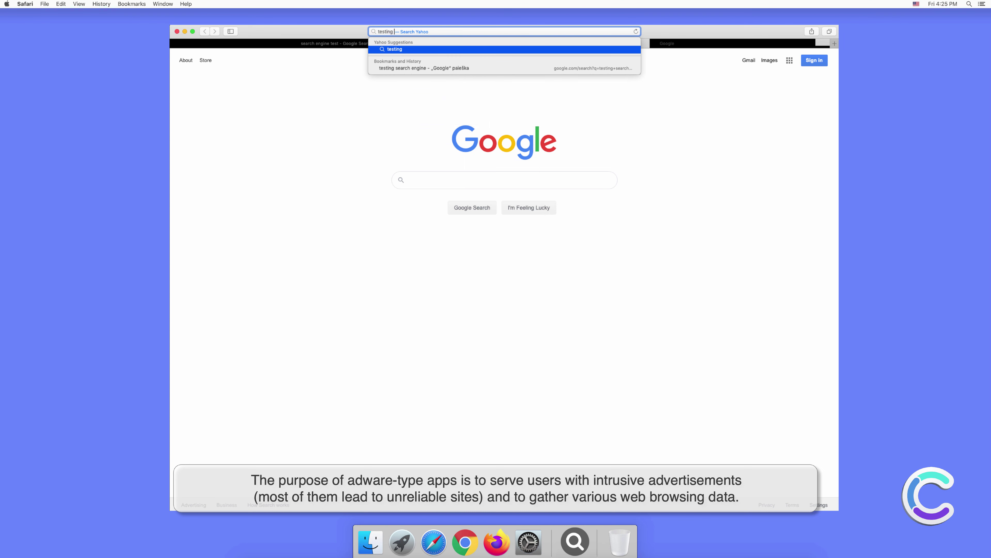
{"action": "type", "text": " sear"}
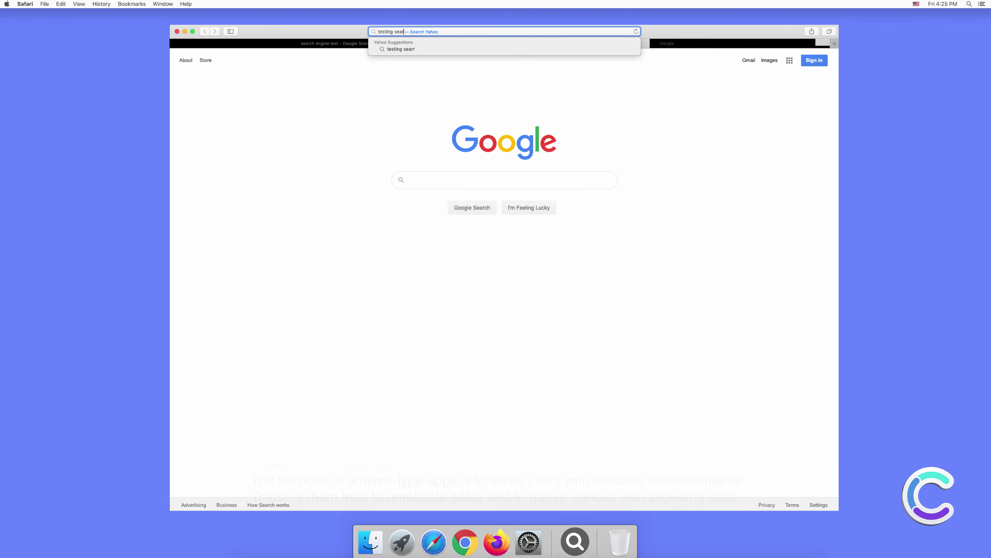
{"action": "type", "text": "ch engine"}
{"action": "key", "text": "Return"}
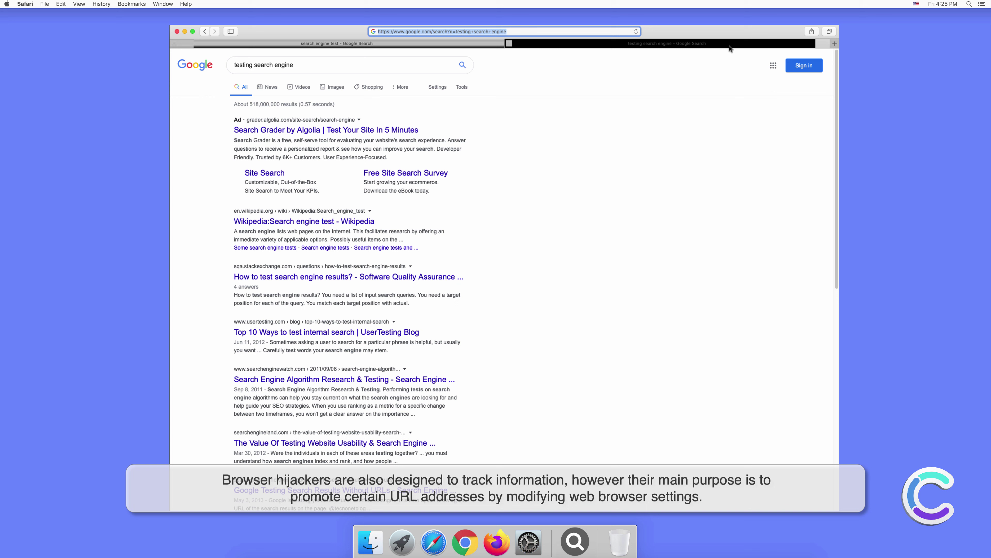
{"action": "left_click", "coordinate": [815, 51]}
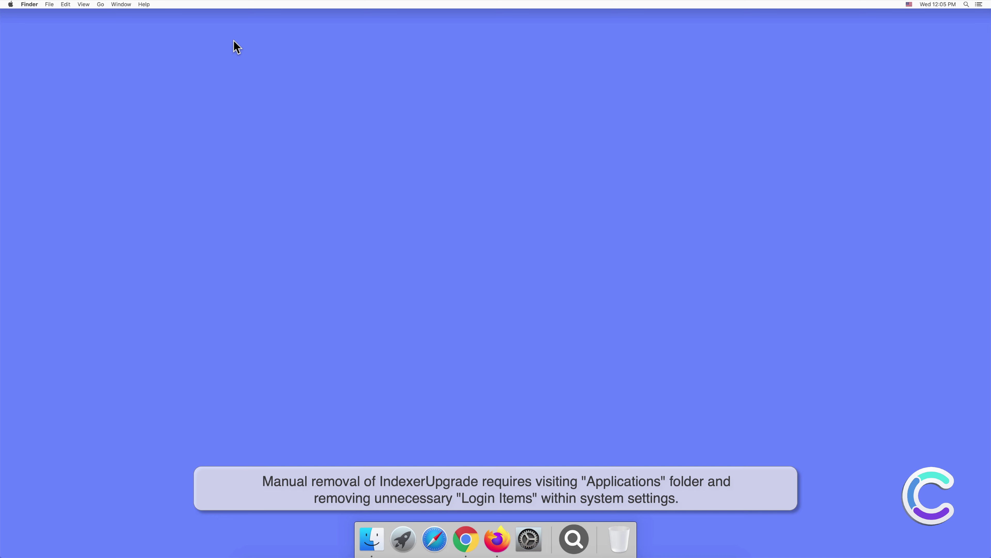
Move IndexerUpgrade from Applications to the Trash and close the Finder window.
{"action": "left_click", "coordinate": [371, 538]}
{"action": "left_click", "coordinate": [377, 215]}
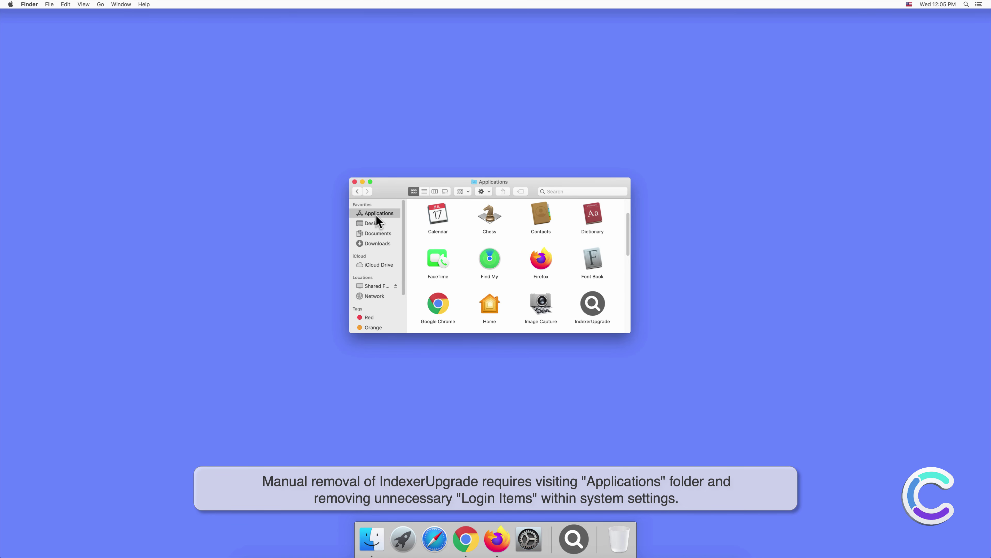
{"action": "left_click", "coordinate": [597, 307]}
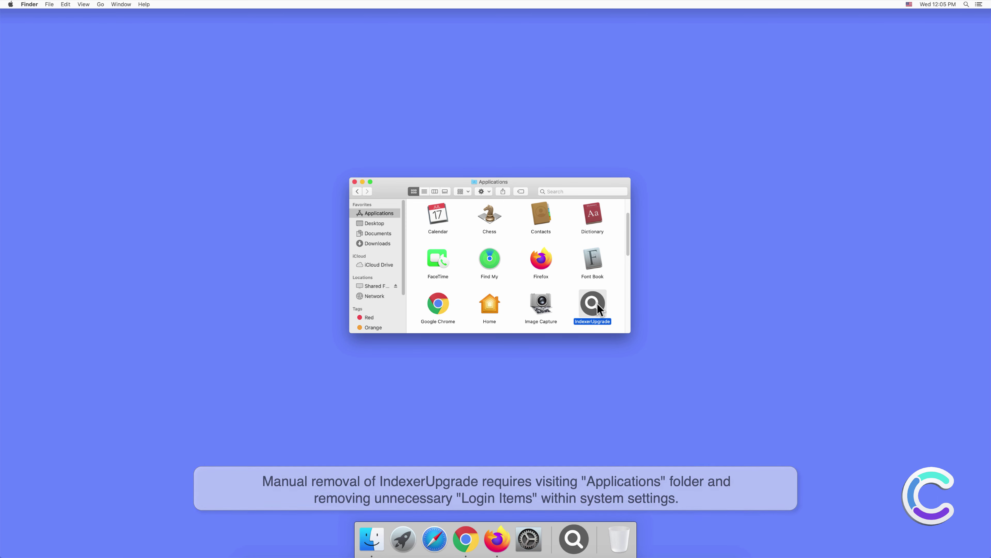
{"action": "right_click", "coordinate": [597, 307]}
{"action": "left_click", "coordinate": [610, 327]}
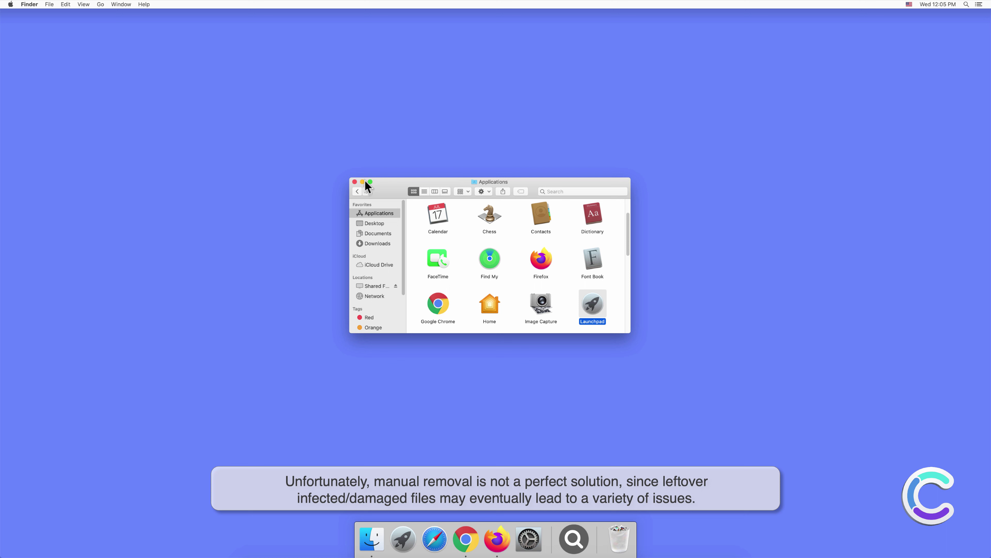
{"action": "left_click", "coordinate": [355, 182]}
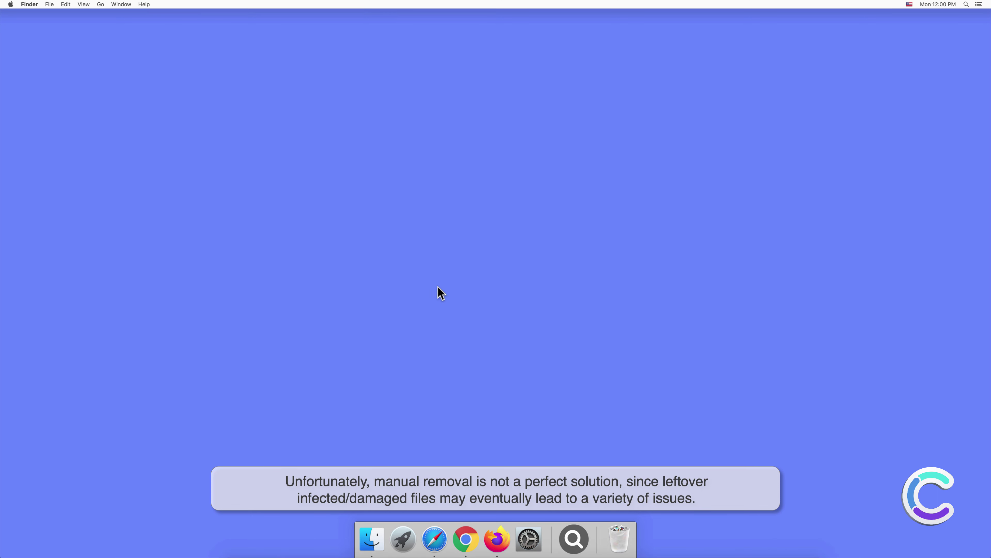
Check the account's Login Items in Users & Groups, then close System Preferences.
{"action": "left_click", "coordinate": [530, 537]}
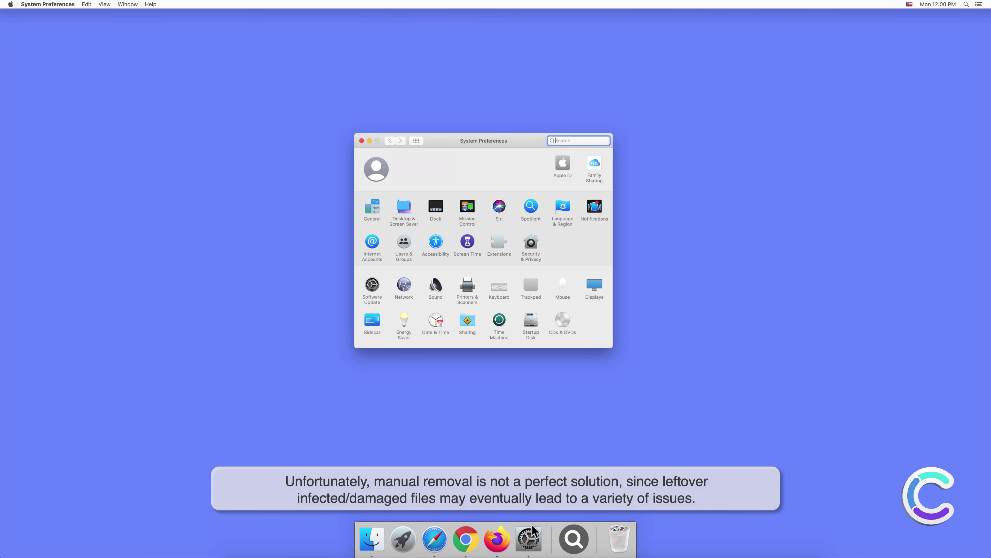
{"action": "left_click", "coordinate": [403, 243]}
{"action": "left_click", "coordinate": [532, 160]}
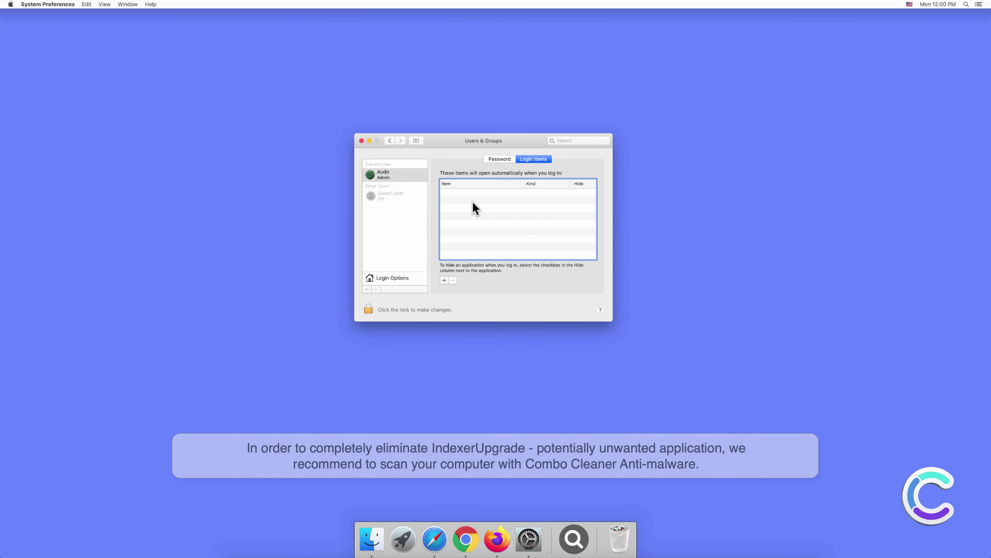
{"action": "left_click", "coordinate": [361, 141]}
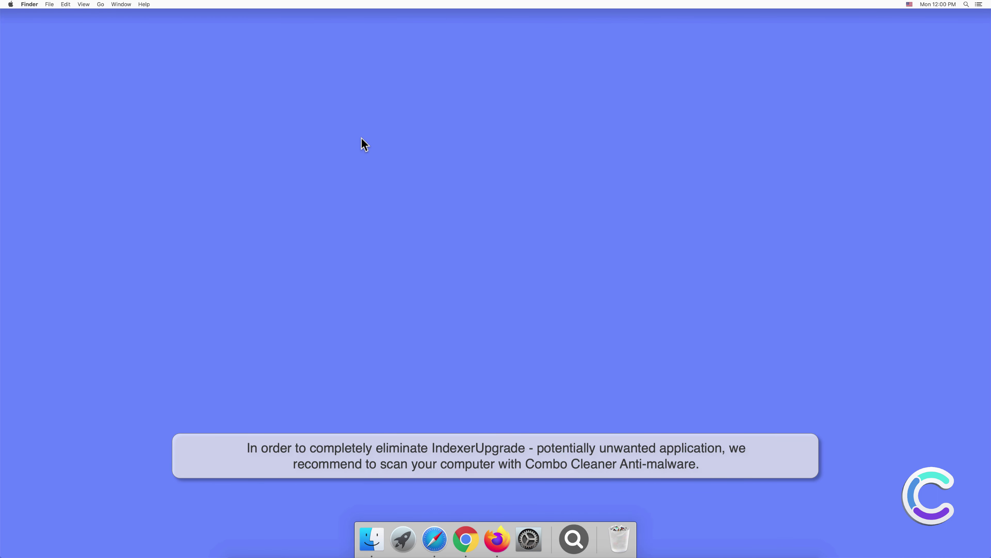
Remove the magnifier app's icon from the Dock.
{"action": "right_click", "coordinate": [573, 525]}
{"action": "mouse_move", "coordinate": [595, 493]}
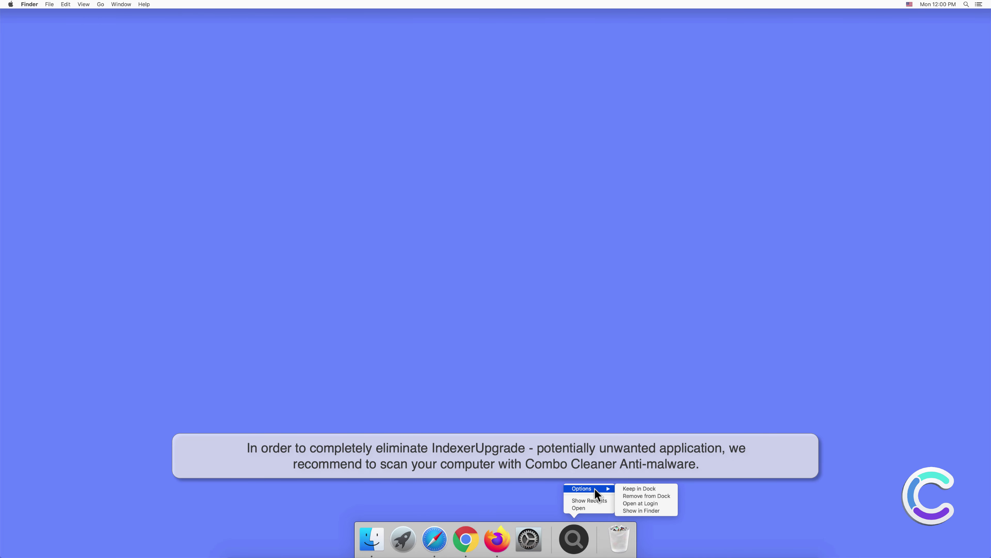
{"action": "left_click", "coordinate": [627, 496]}
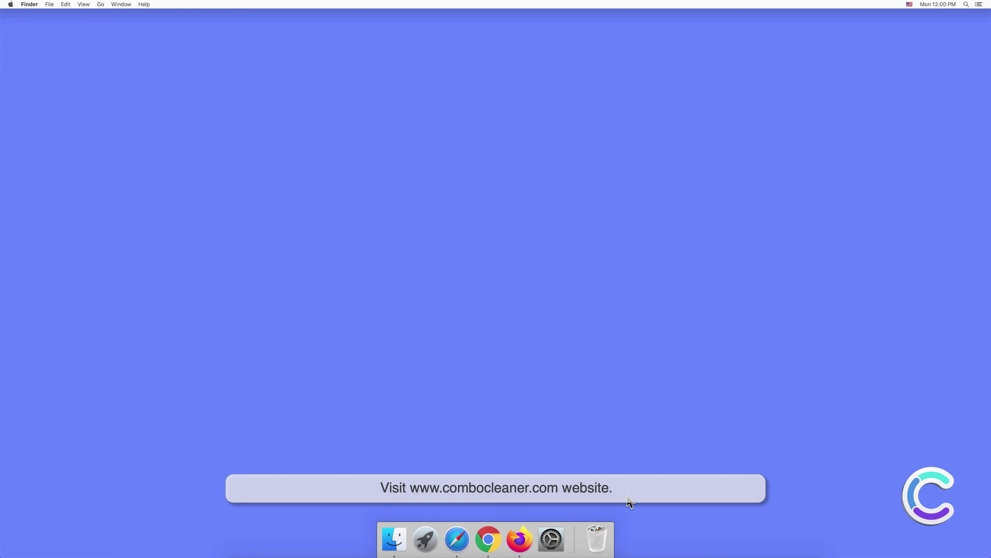
{"action": "left_click", "coordinate": [456, 539]}
{"action": "type", "text": "www"}
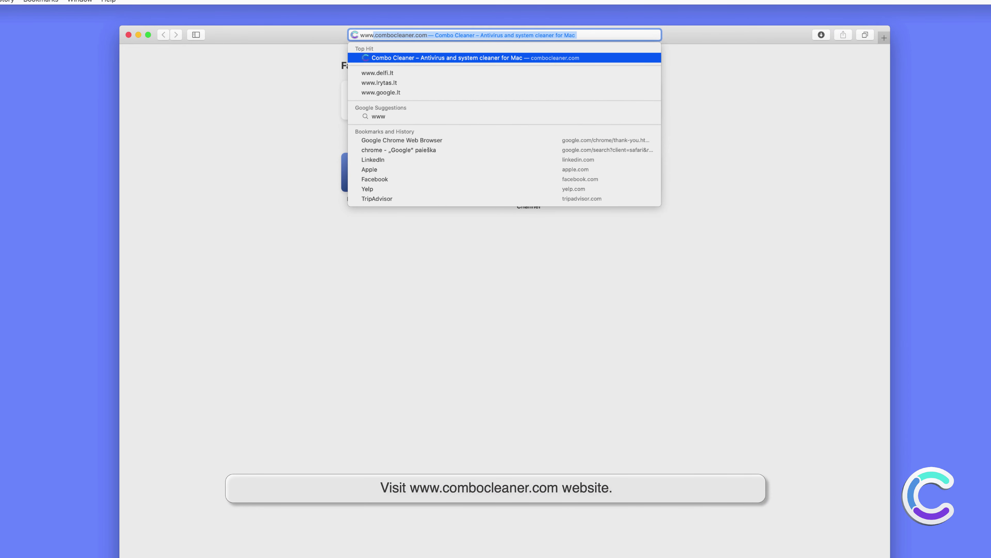
{"action": "type", "text": ".combocleaner"}
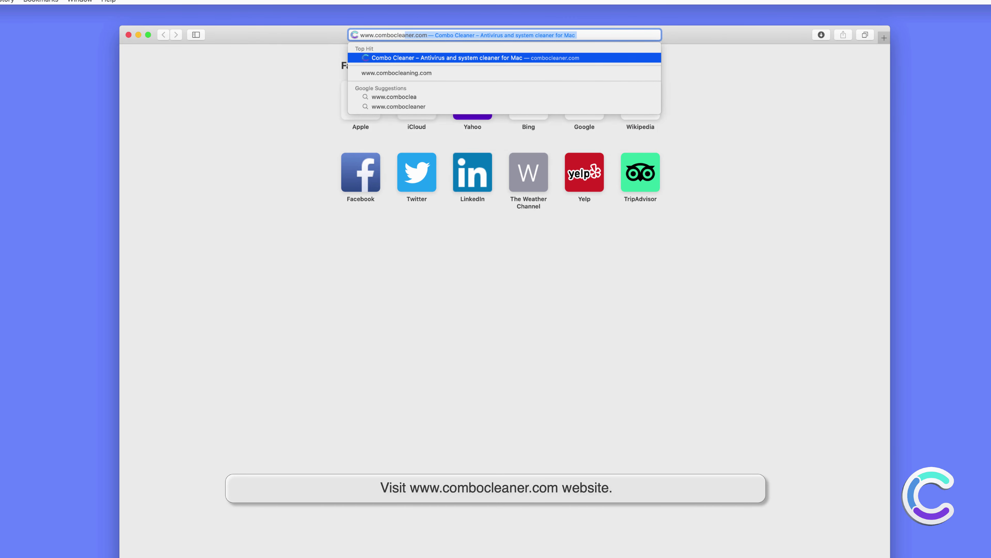
{"action": "type", "text": ".c"}
{"action": "key", "text": "Return"}
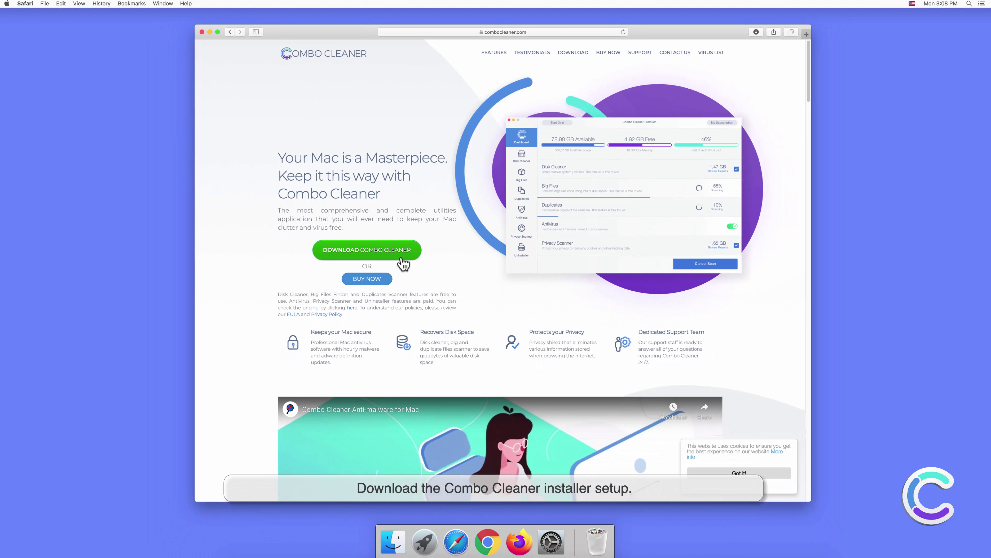
Download combocleaner.dmg and open it from Safari's Downloads list.
{"action": "left_click", "coordinate": [413, 255]}
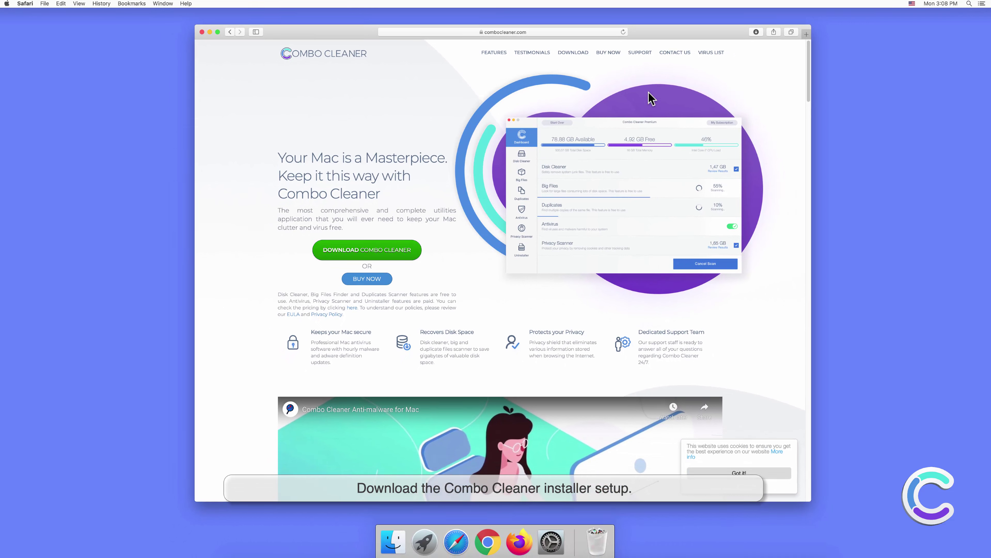
{"action": "left_click", "coordinate": [754, 32]}
{"action": "left_click", "coordinate": [749, 63]}
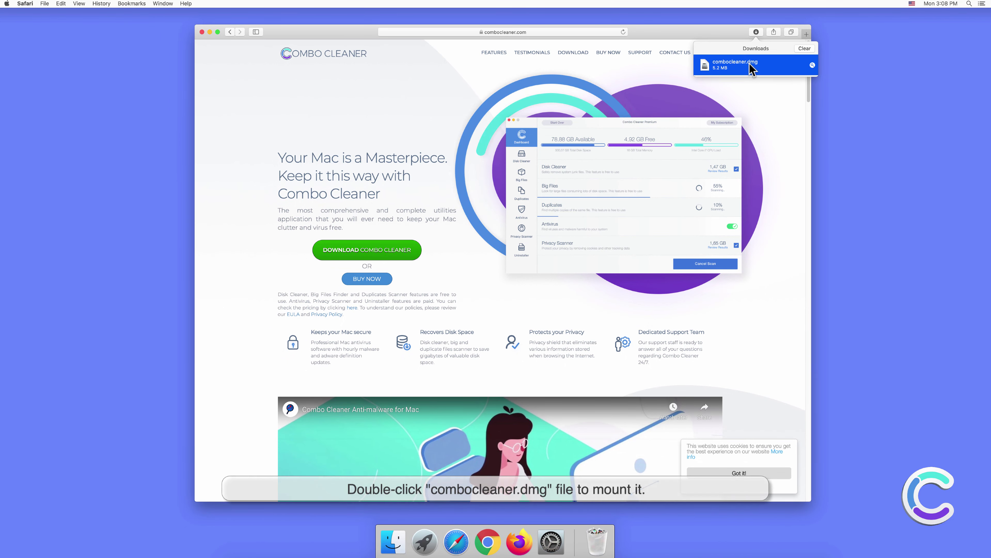
{"action": "double_click", "coordinate": [749, 63]}
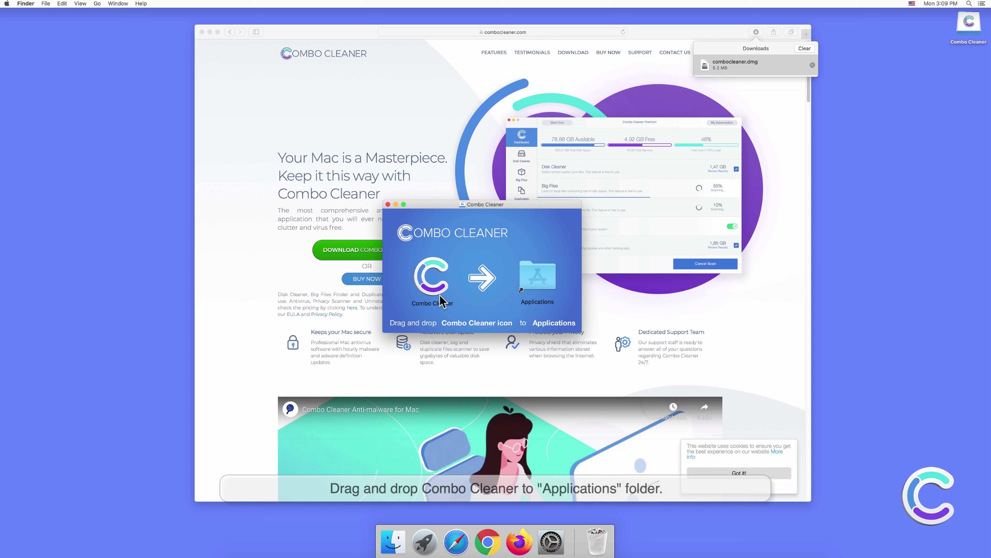
Copy Combo Cleaner into Applications, then close the installer and Safari windows.
{"action": "left_click", "coordinate": [426, 288]}
{"action": "left_click_drag", "start_coordinate": [441, 288], "coordinate": [533, 292]}
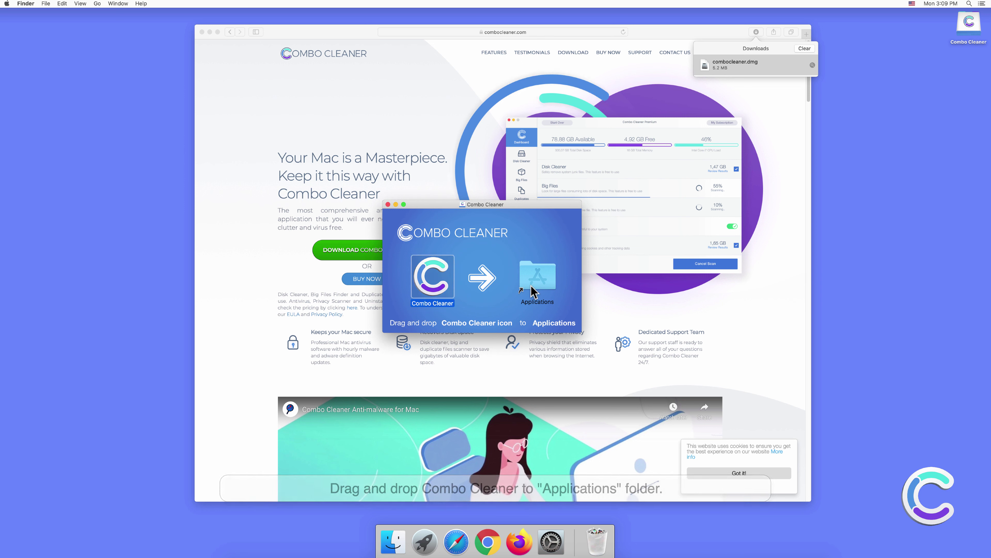
{"action": "left_click", "coordinate": [388, 204]}
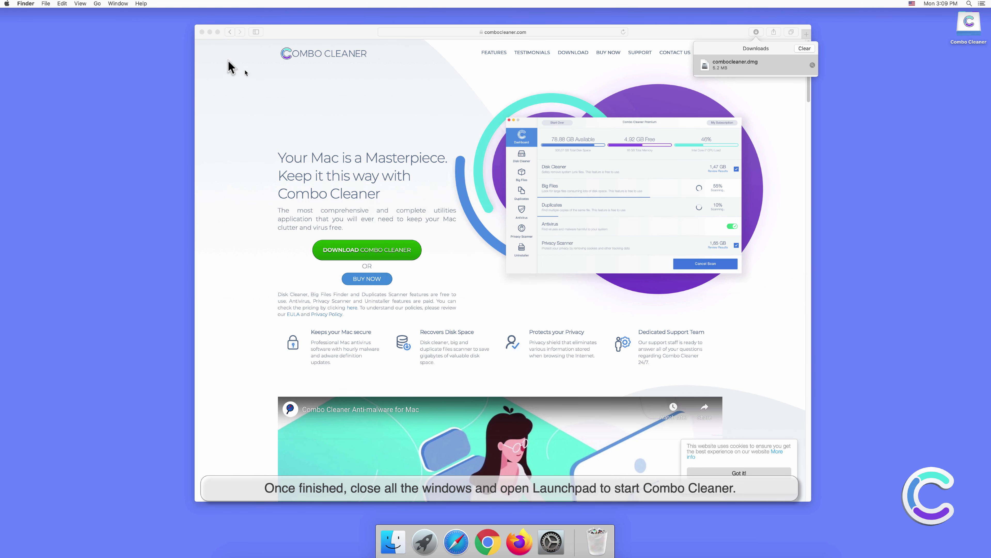
{"action": "left_click", "coordinate": [207, 51]}
{"action": "left_click", "coordinate": [201, 32]}
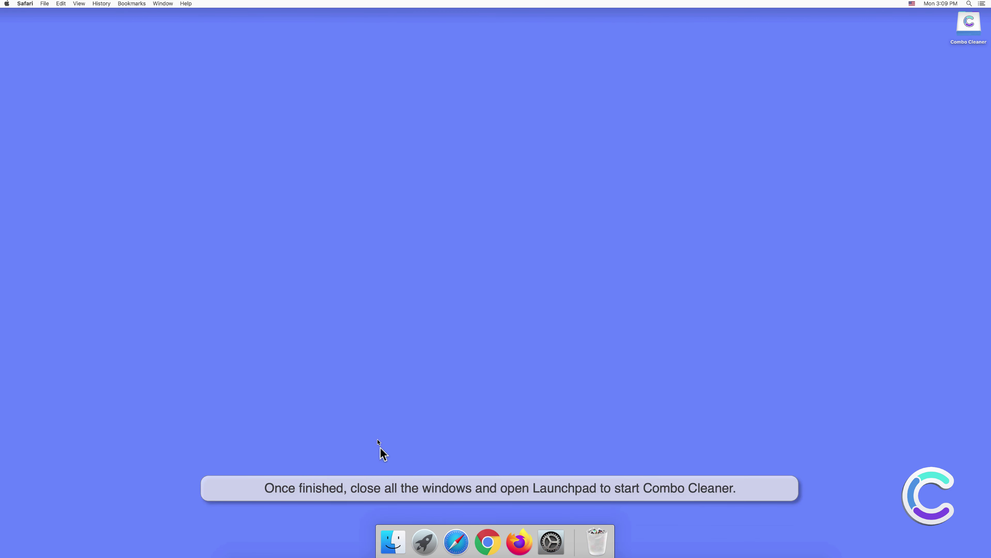
Launch Combo Cleaner from Launchpad, confirming it may open.
{"action": "left_click", "coordinate": [424, 542]}
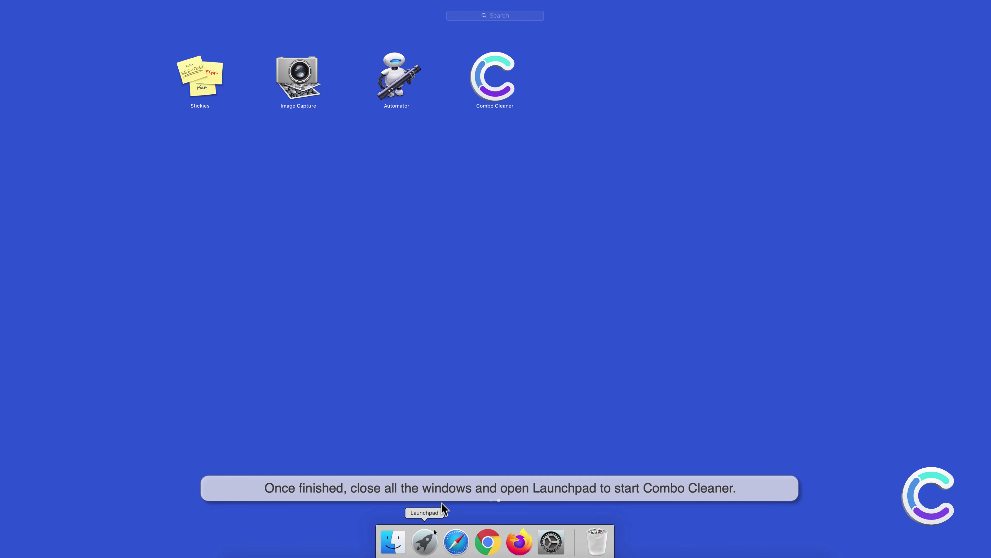
{"action": "left_click", "coordinate": [493, 100]}
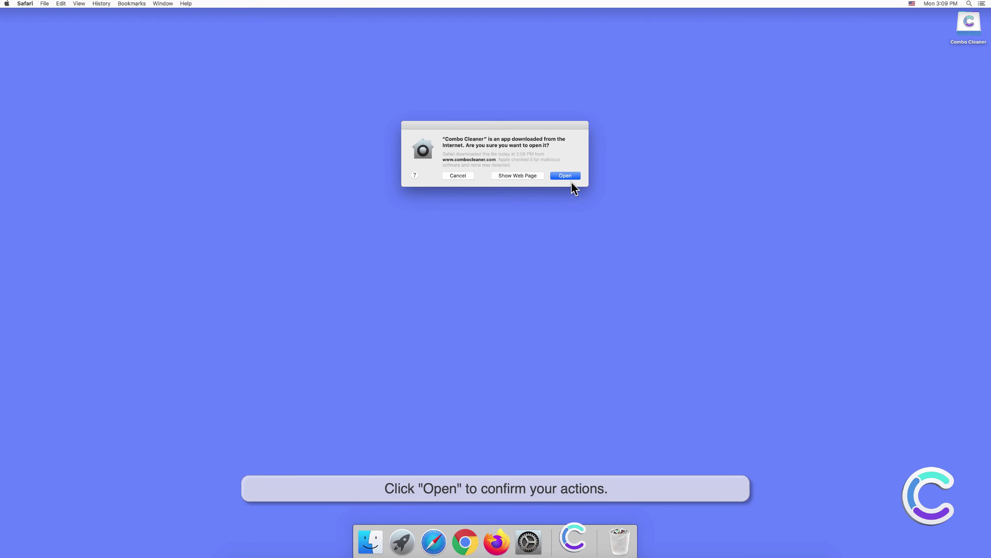
{"action": "left_click", "coordinate": [565, 176]}
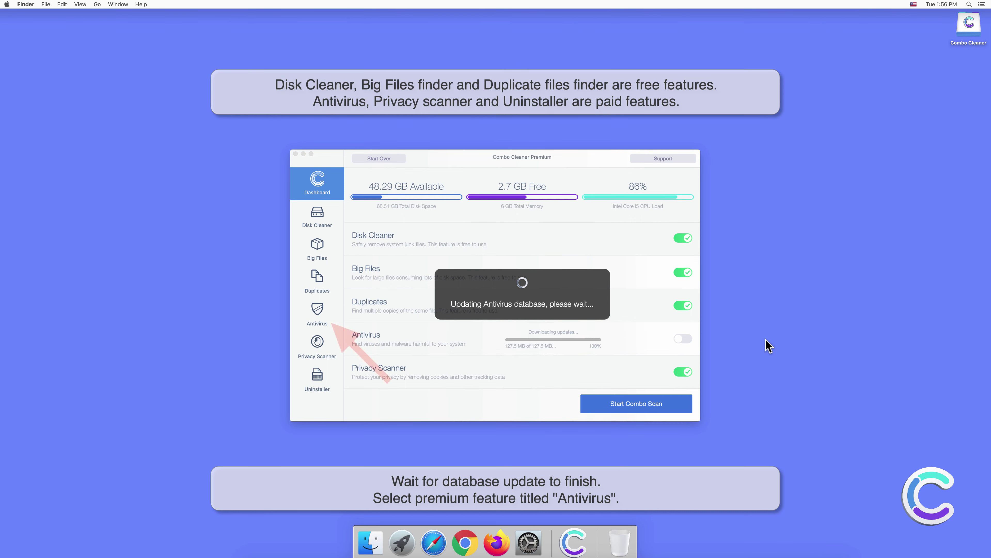
Run an Antivirus Full Scan in Combo Cleaner, which detects 10 threats.
{"action": "left_click", "coordinate": [320, 310]}
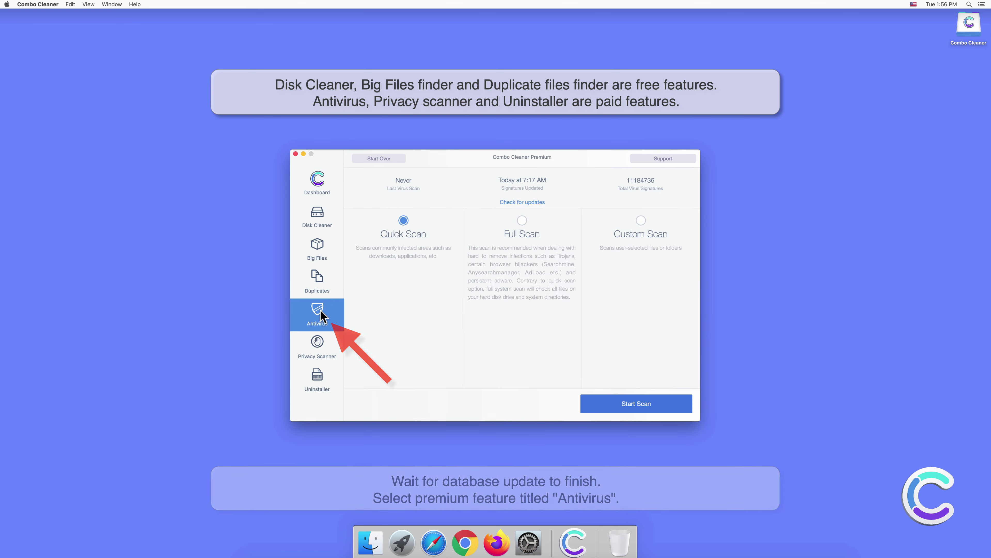
{"action": "left_click", "coordinate": [520, 221]}
{"action": "left_click", "coordinate": [640, 405]}
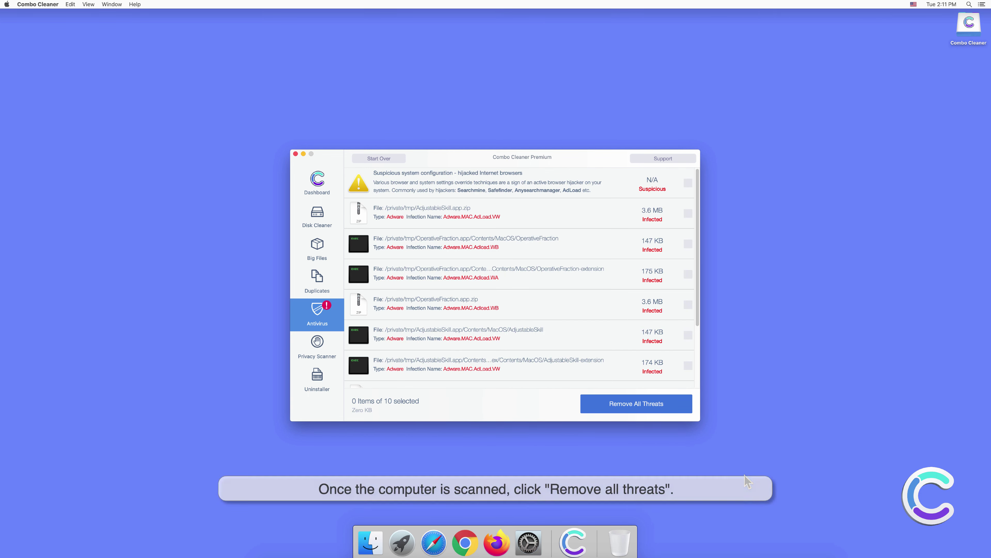
Remove all threats after entering the administrator password, then accept an immediate restart.
{"action": "left_click", "coordinate": [648, 409]}
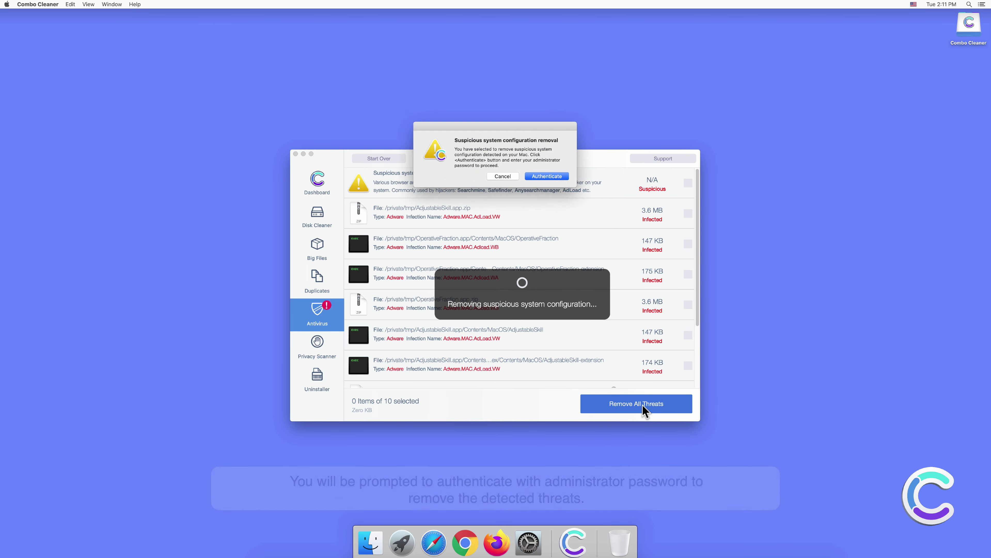
{"action": "left_click", "coordinate": [547, 176]}
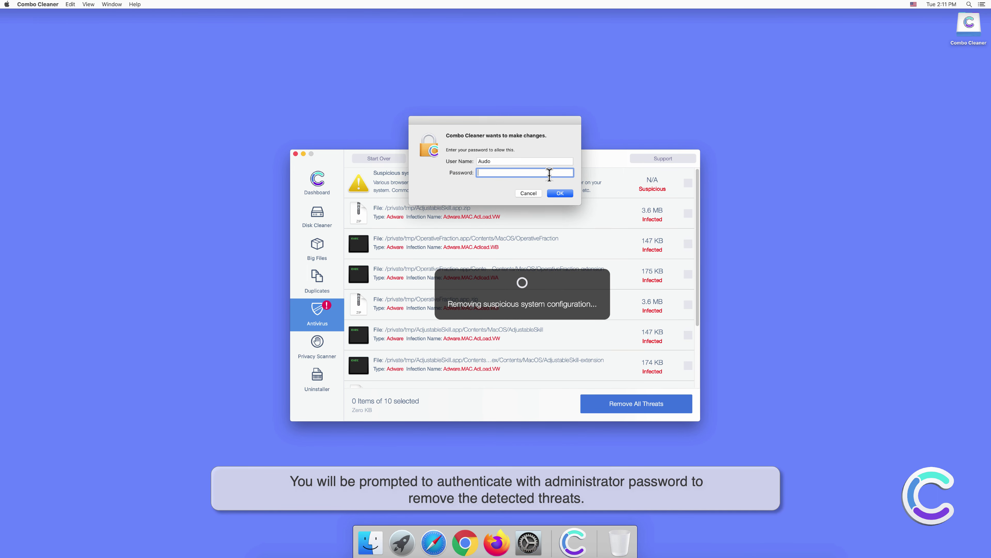
{"action": "type", "text": "••••••"}
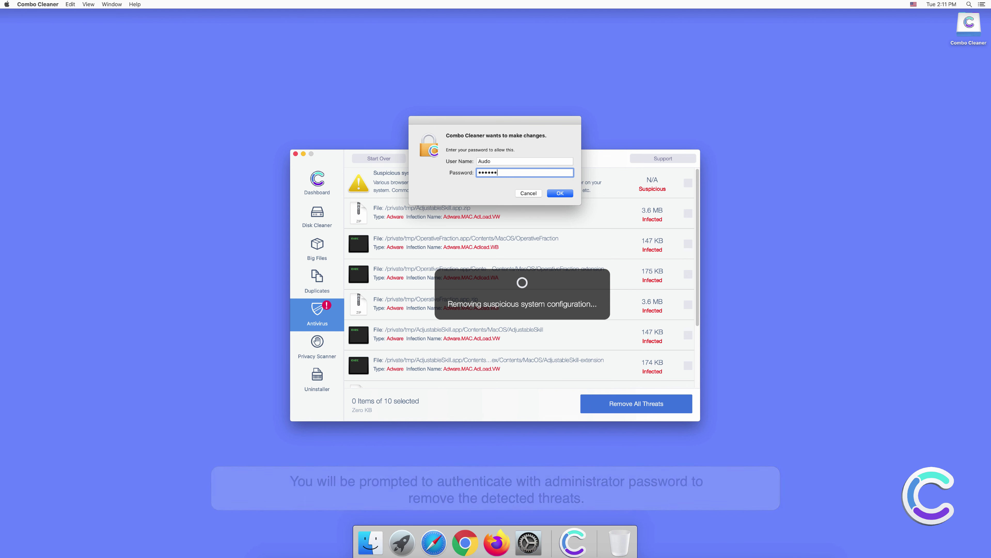
{"action": "left_click", "coordinate": [558, 193]}
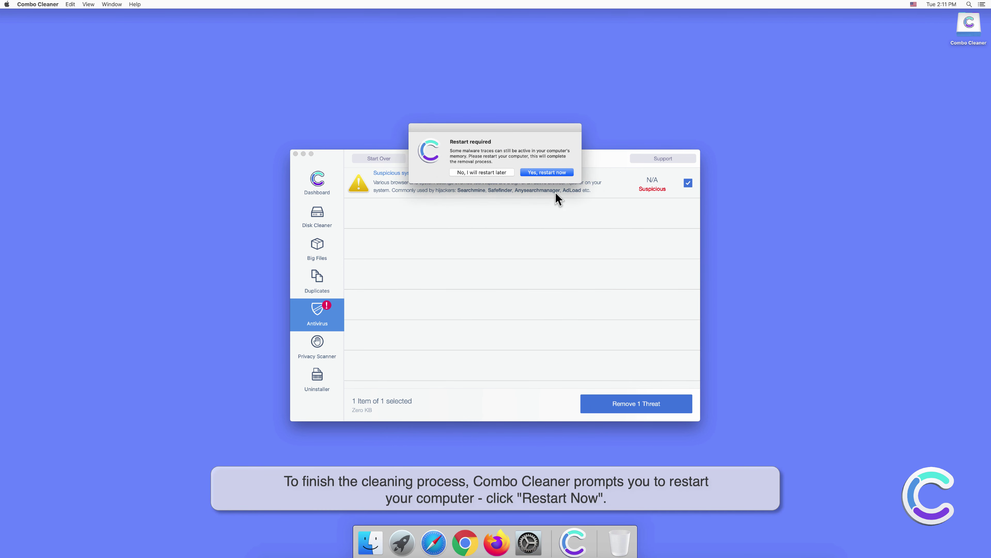
{"action": "left_click", "coordinate": [553, 173]}
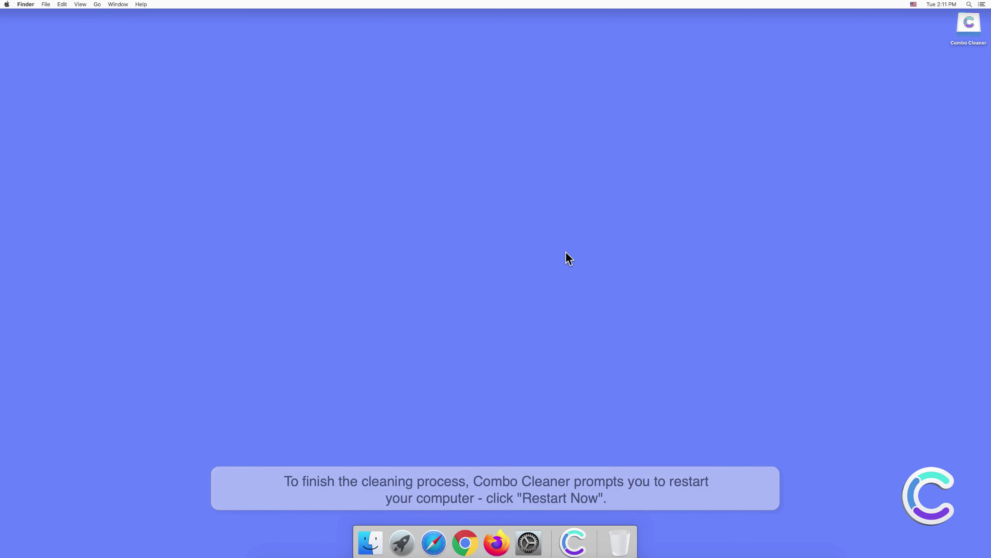